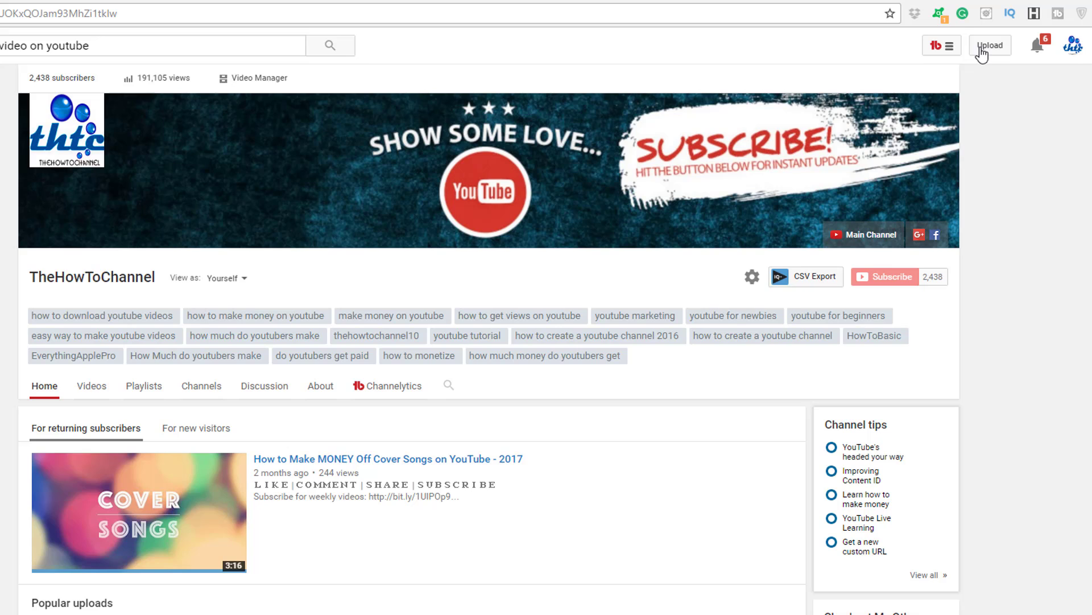
# - Start a new upload and review the privacy options, leaving it set to Private
pyautogui.click(982, 52)
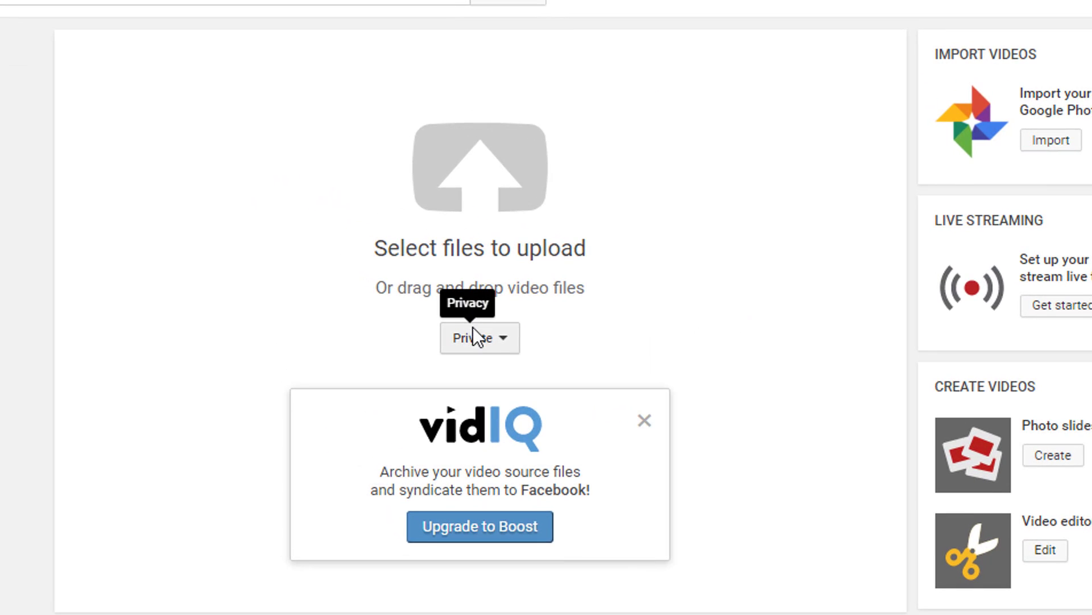
pyautogui.click(499, 348)
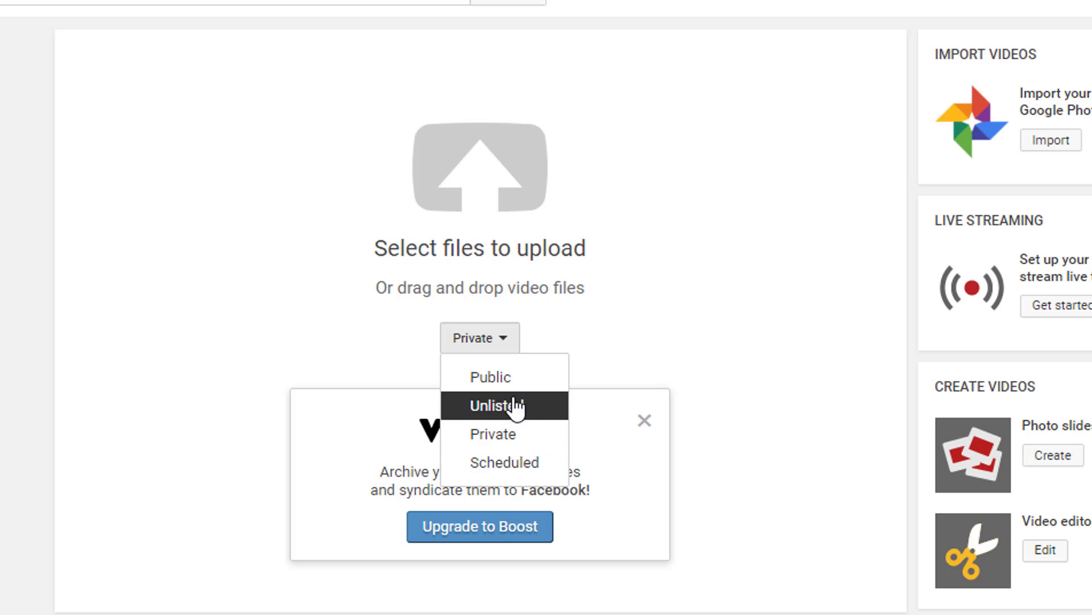
pyautogui.click(747, 256)
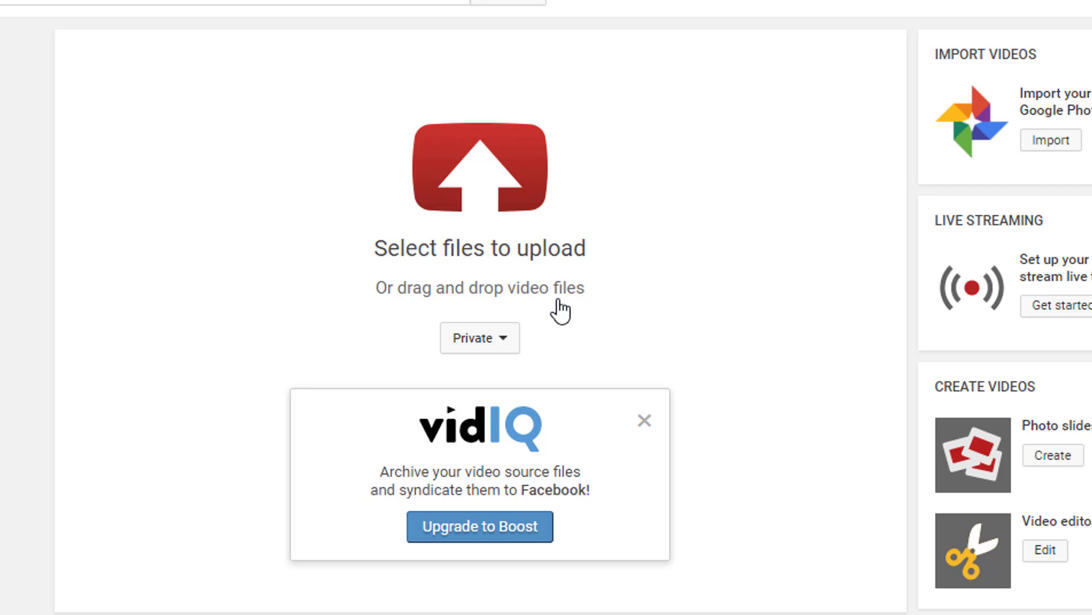
# - Choose Buddha - 1368.mp4 from the mp4 folder as the video to upload
pyautogui.click(478, 177)
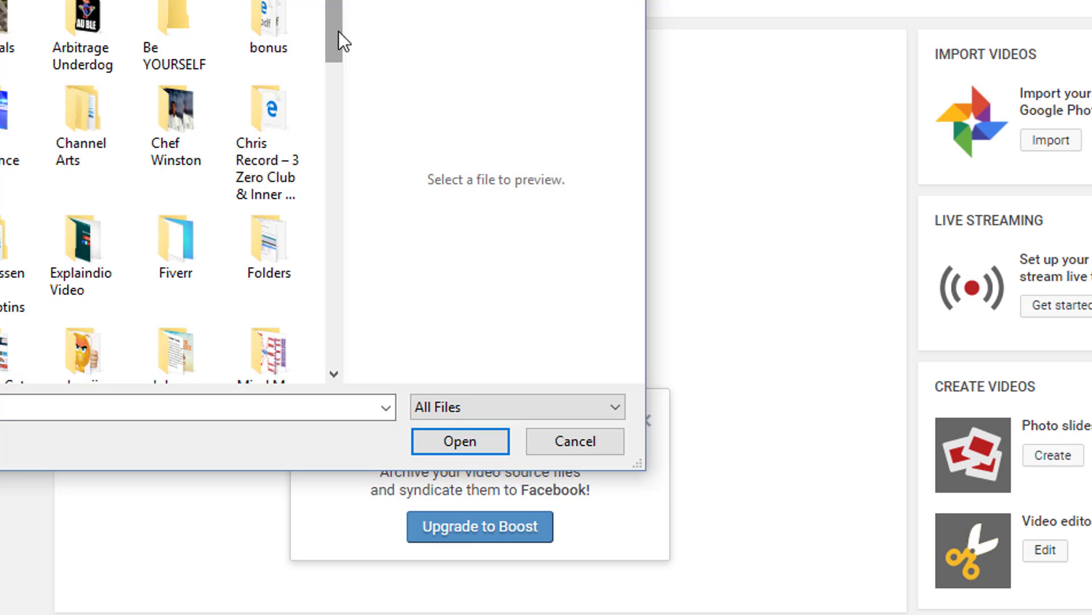
pyautogui.moveTo(339, 32); pyautogui.dragTo(346, 56)
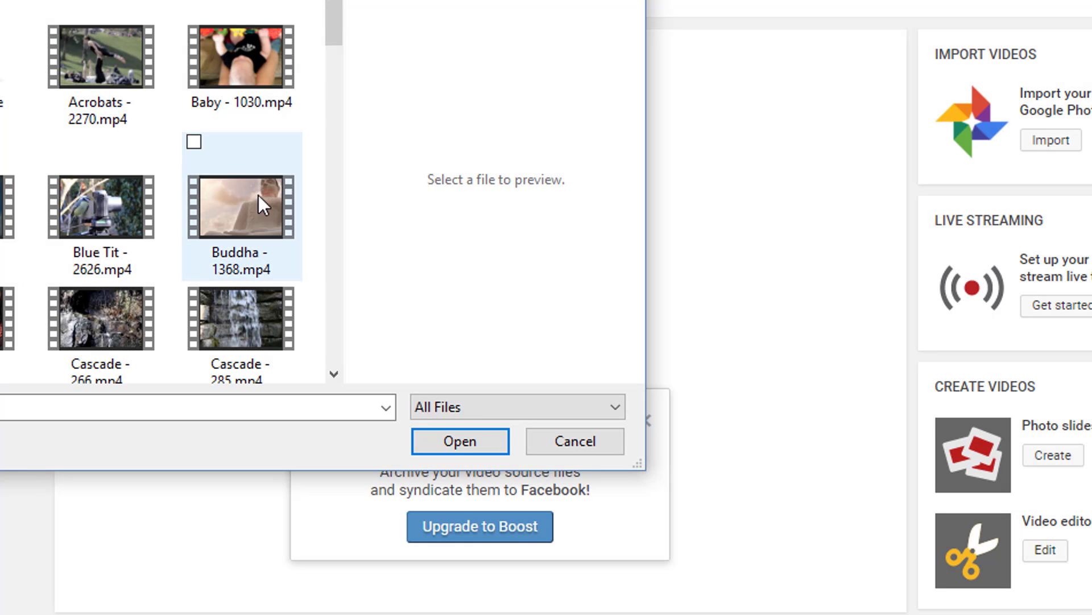
pyautogui.click(247, 199)
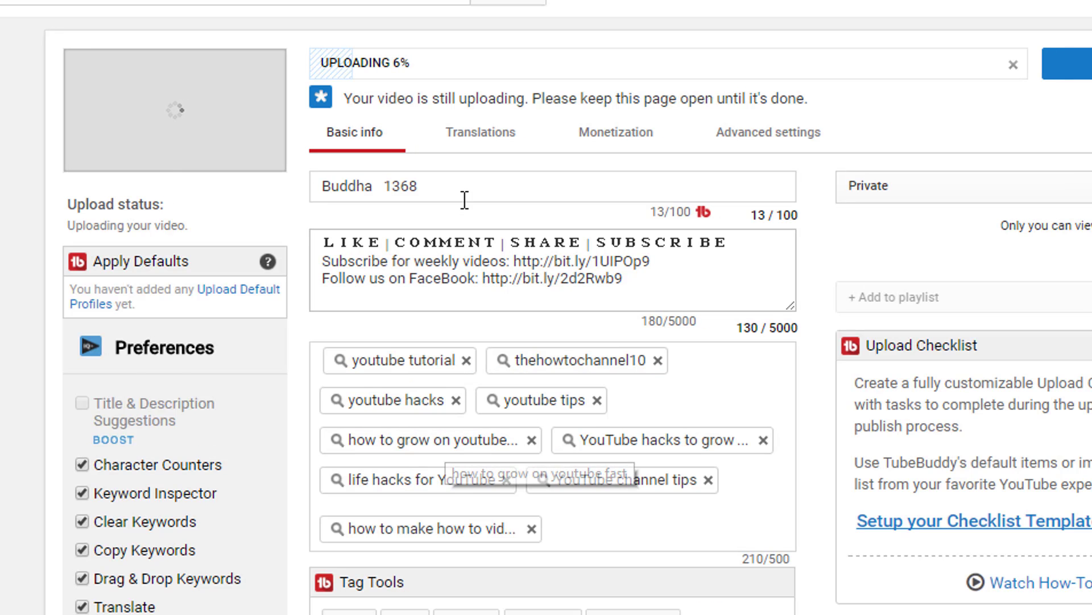
# - Replace the video's existing title with 'Example video - 2016'
pyautogui.tripleClick(398, 186)
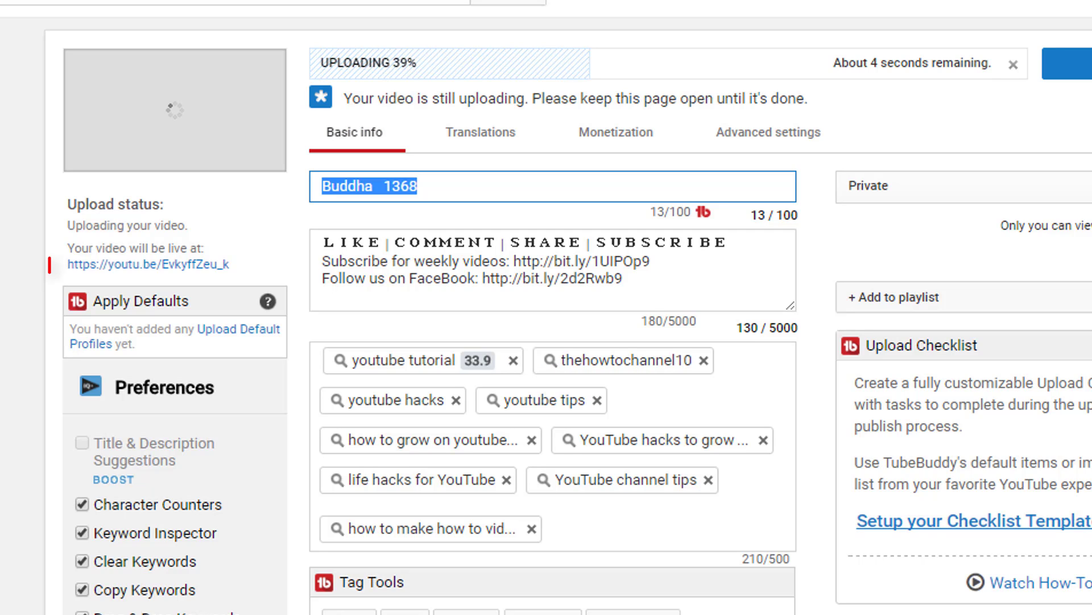
pyautogui.write('Ea')
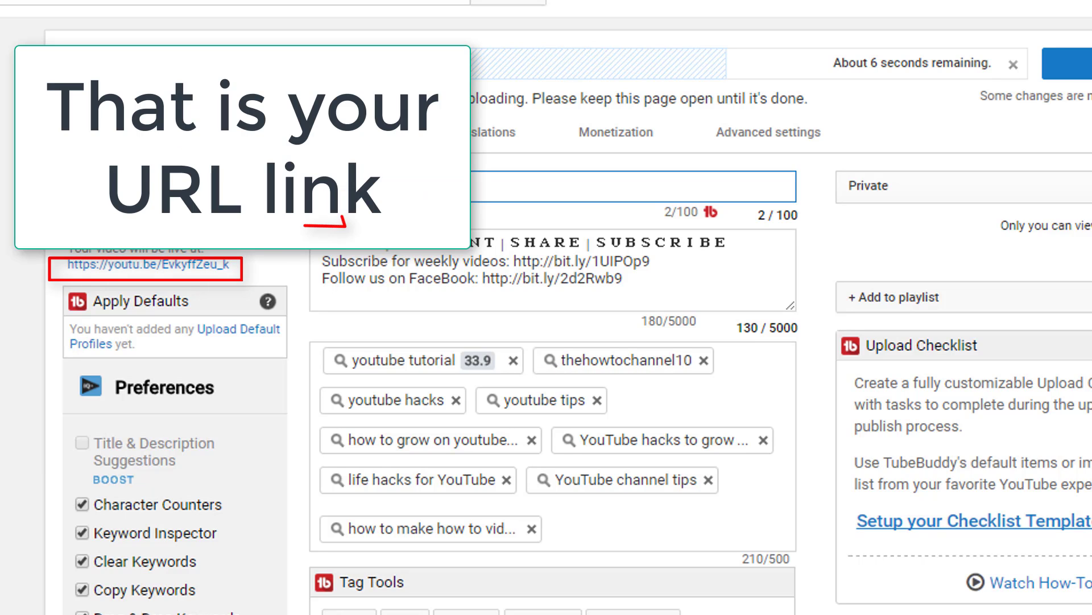
pyautogui.write('sy Wa')
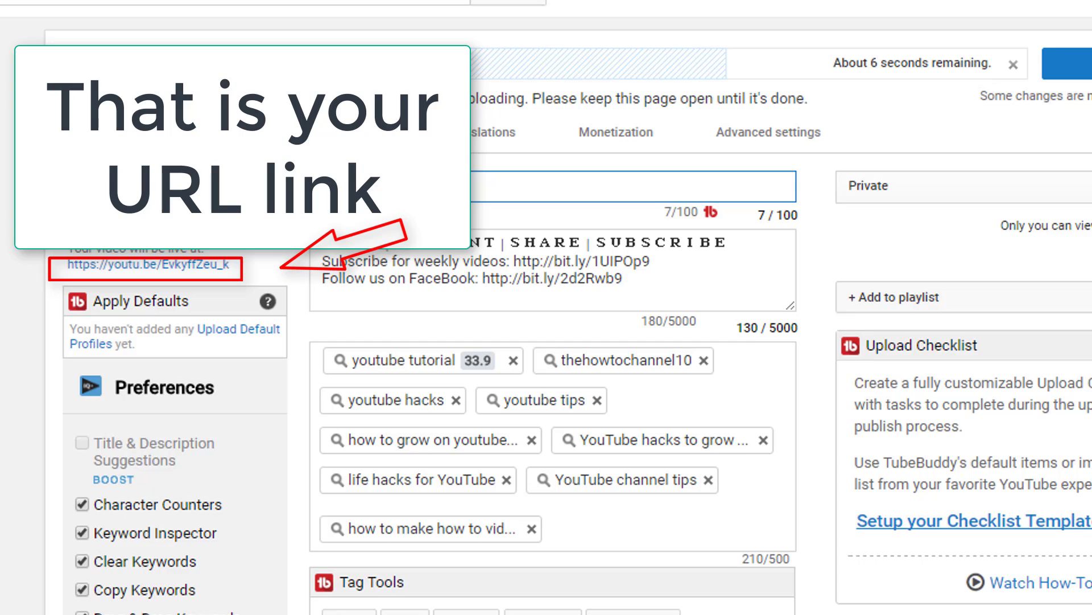
pyautogui.write('ys to ')
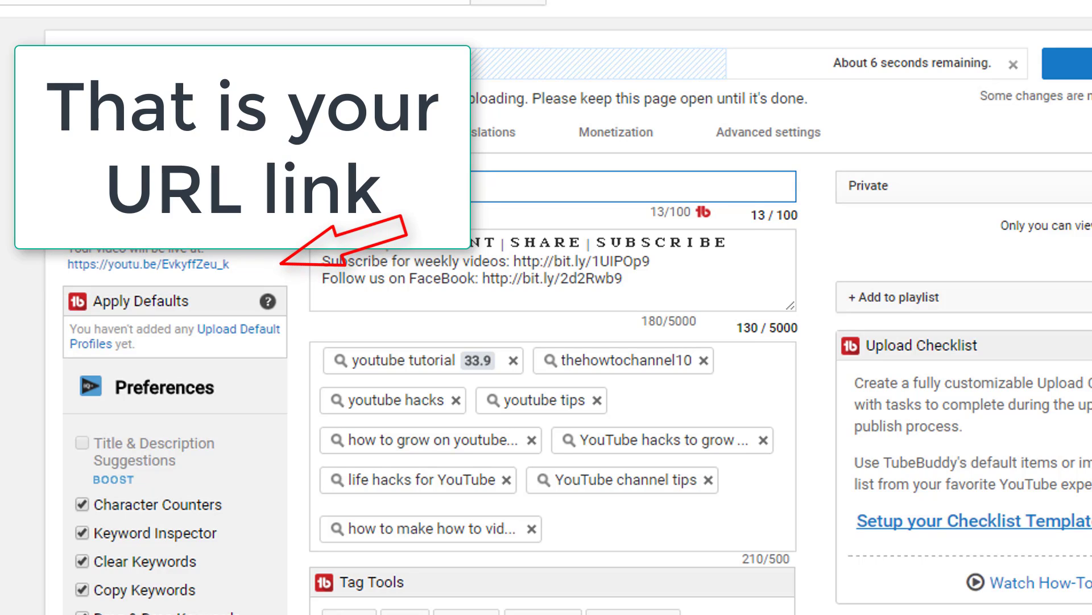
pyautogui.write(' - 2')
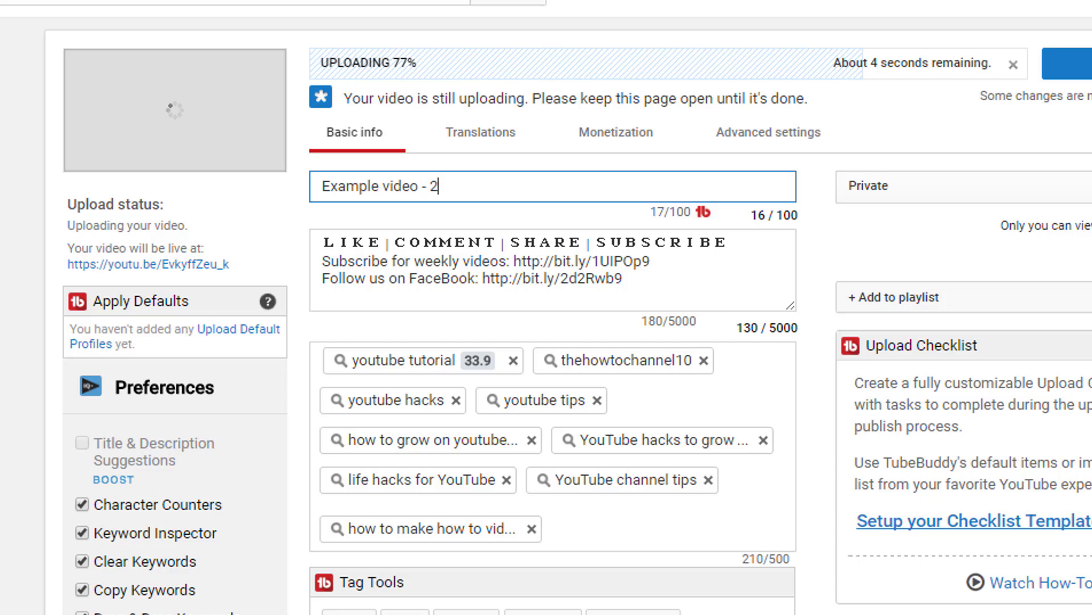
pyautogui.write('016')
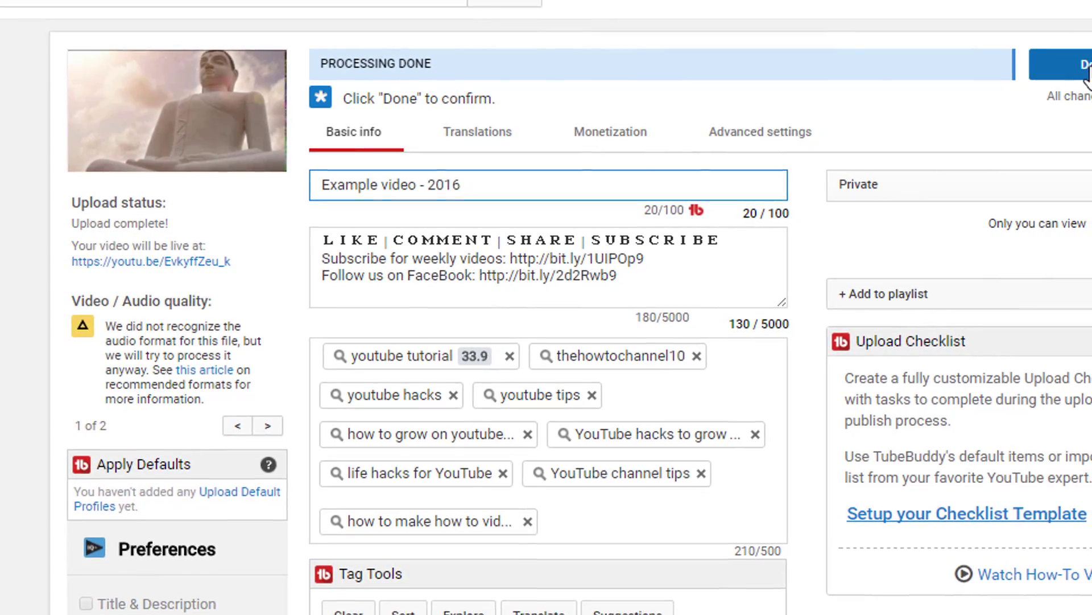
# - Save the upload's details, then go to the channel's Videos page and refresh it
pyautogui.click(1051, 69)
pyautogui.scroll(-5, 930, 435)
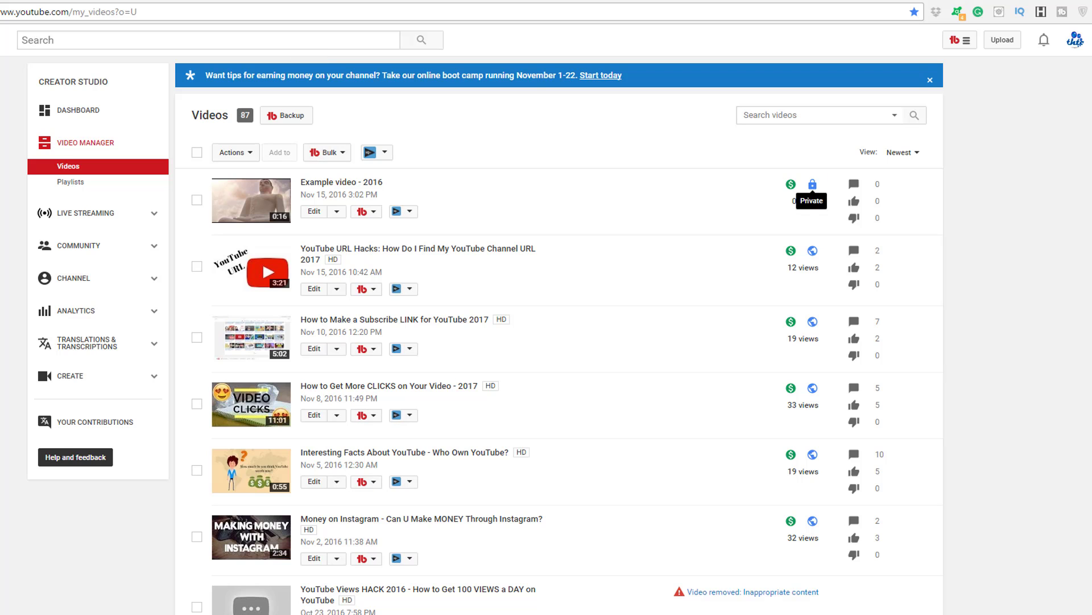
pyautogui.click(202, 1)
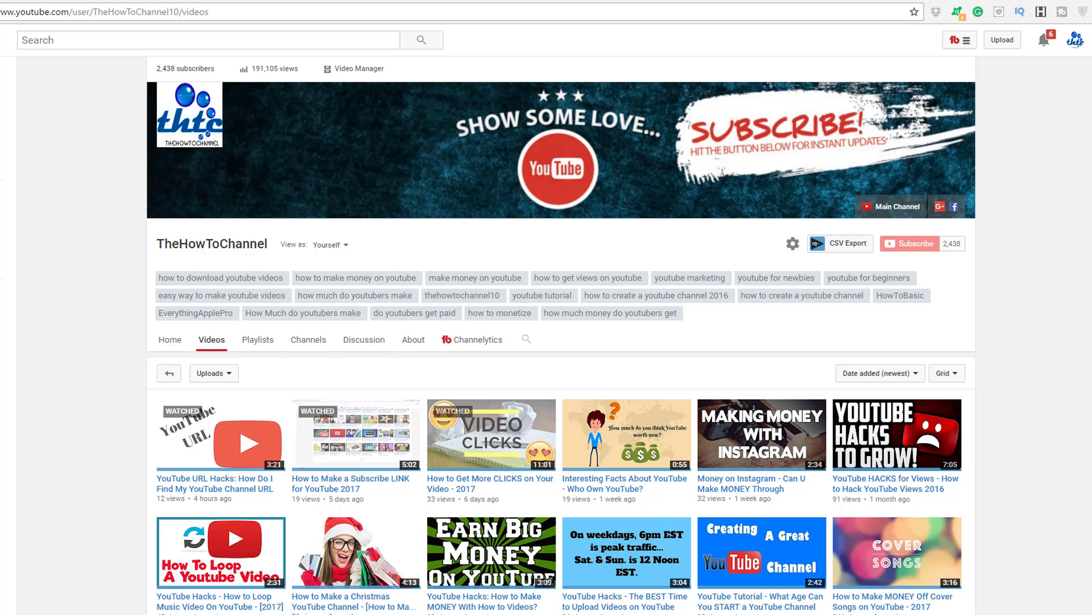
pyautogui.press('F5')
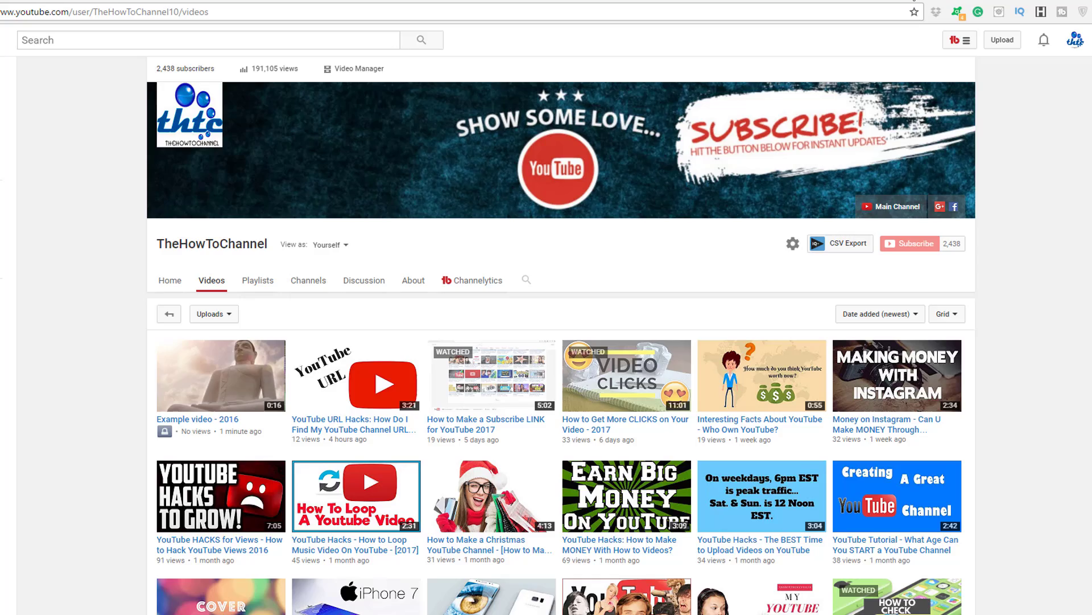
# - Open a new Chrome incognito window and go to the YouTube home page
pyautogui.hotkey('ctrl', 't')
pyautogui.click(1087, 12)
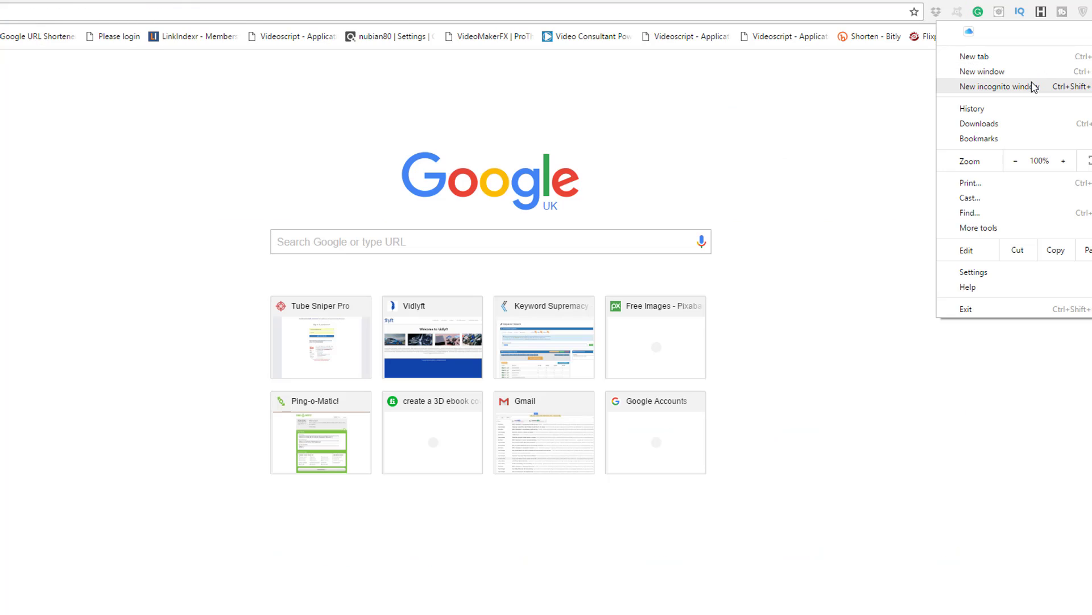
pyautogui.click(1034, 86)
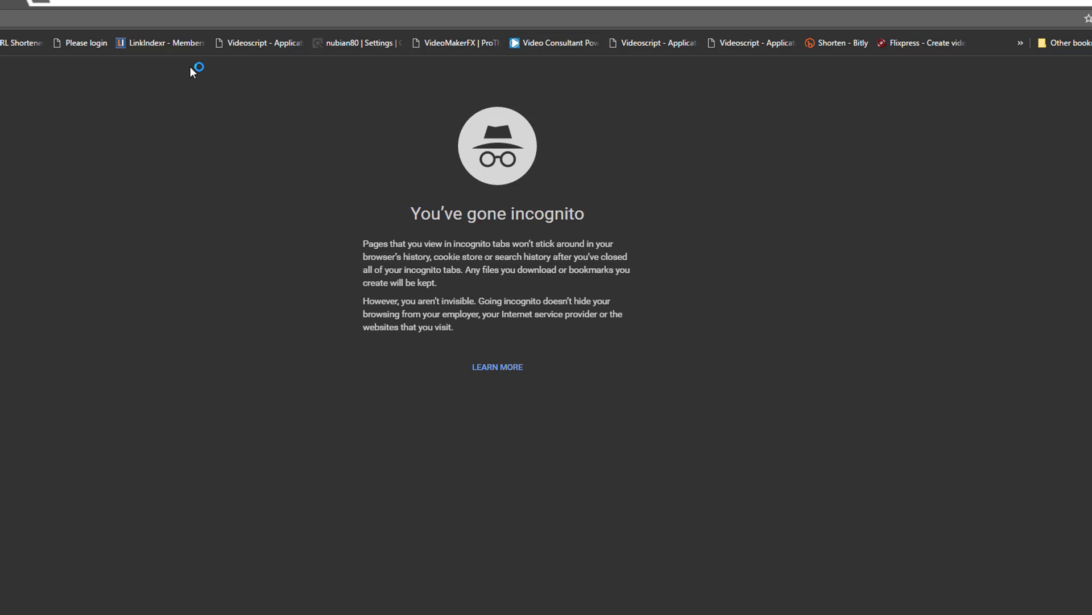
pyautogui.write('you')
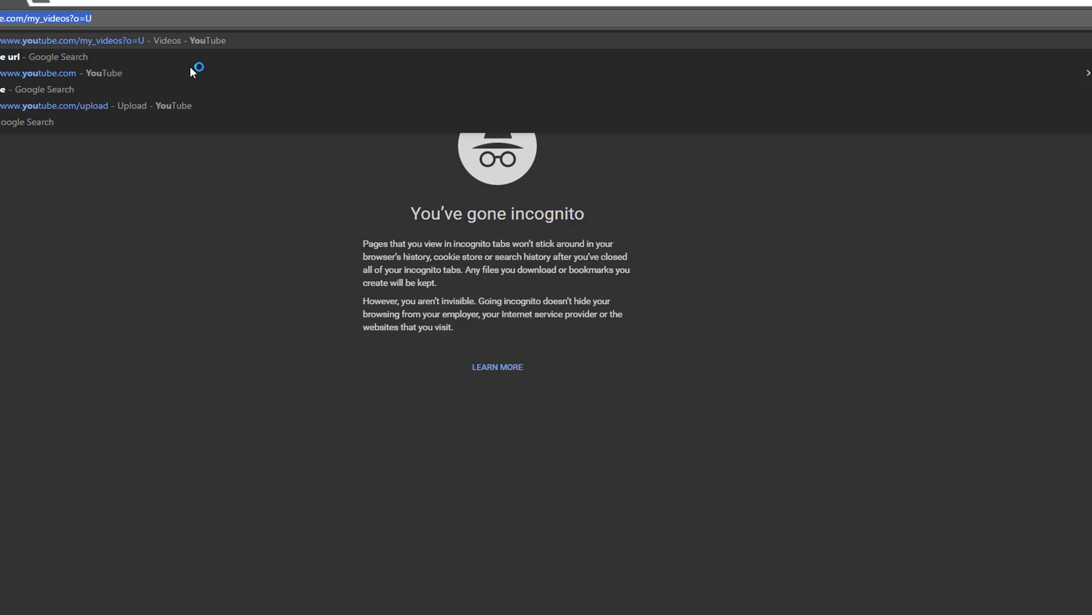
pyautogui.click(101, 74)
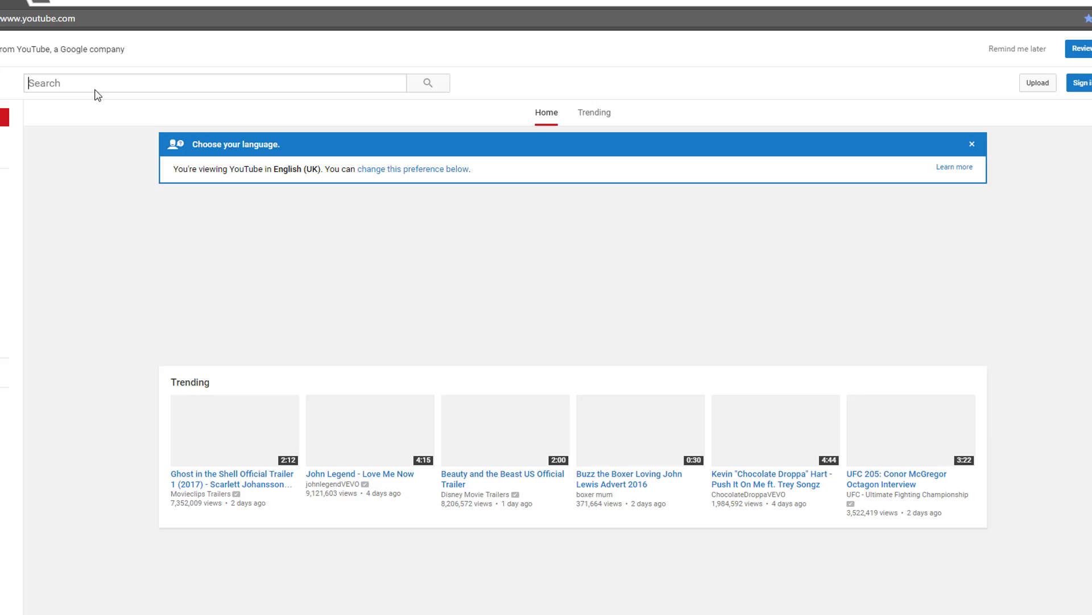
# - Search YouTube for thehowtochannel10 and open TheHowToChannel's channel page
pyautogui.write('thehowto')
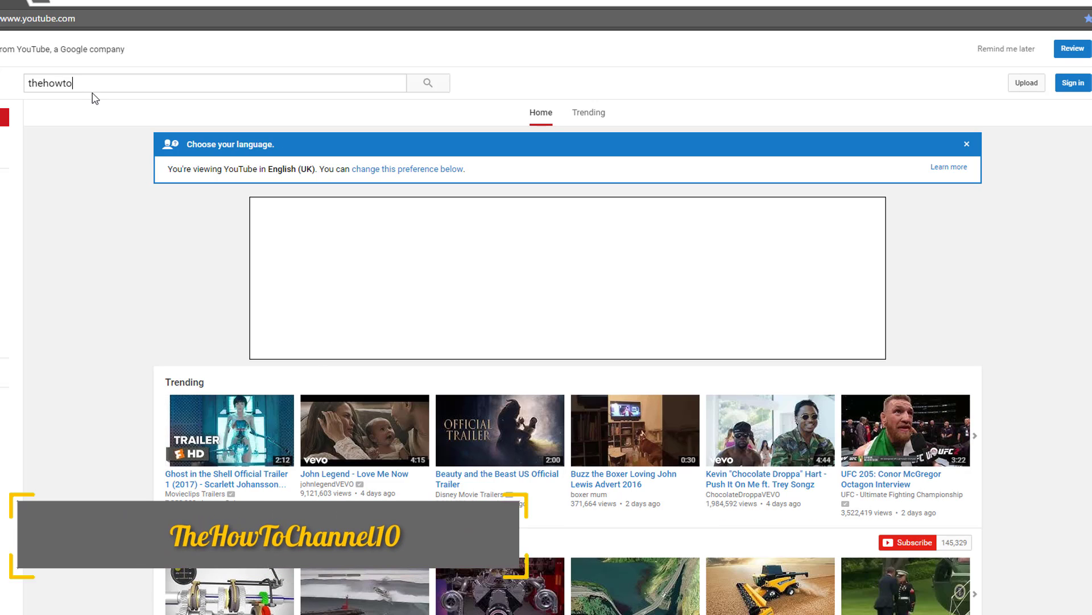
pyautogui.write('channel')
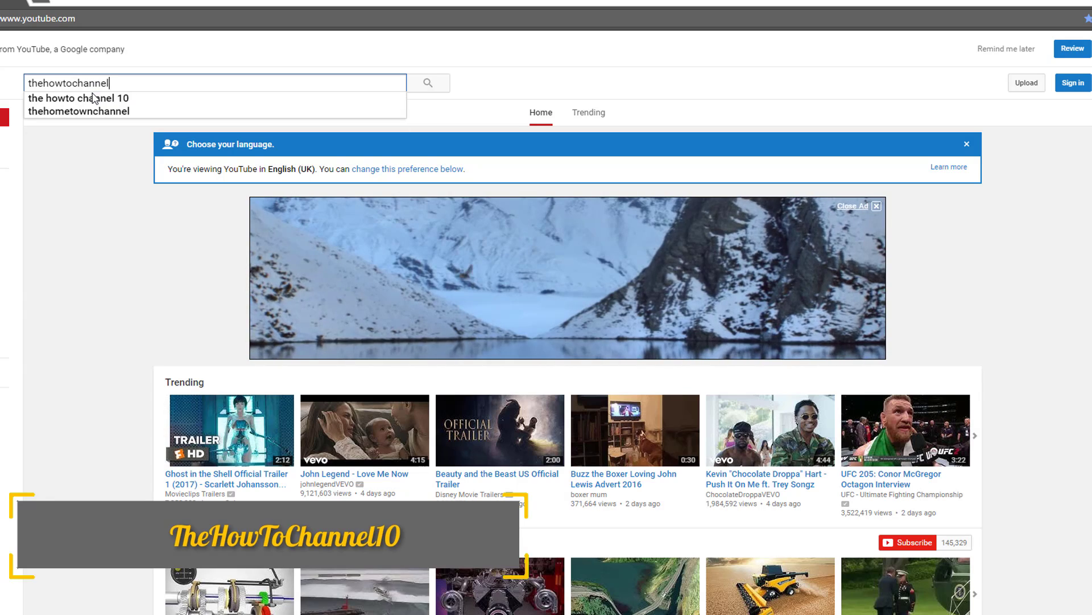
pyautogui.write('10')
pyautogui.press('Return')
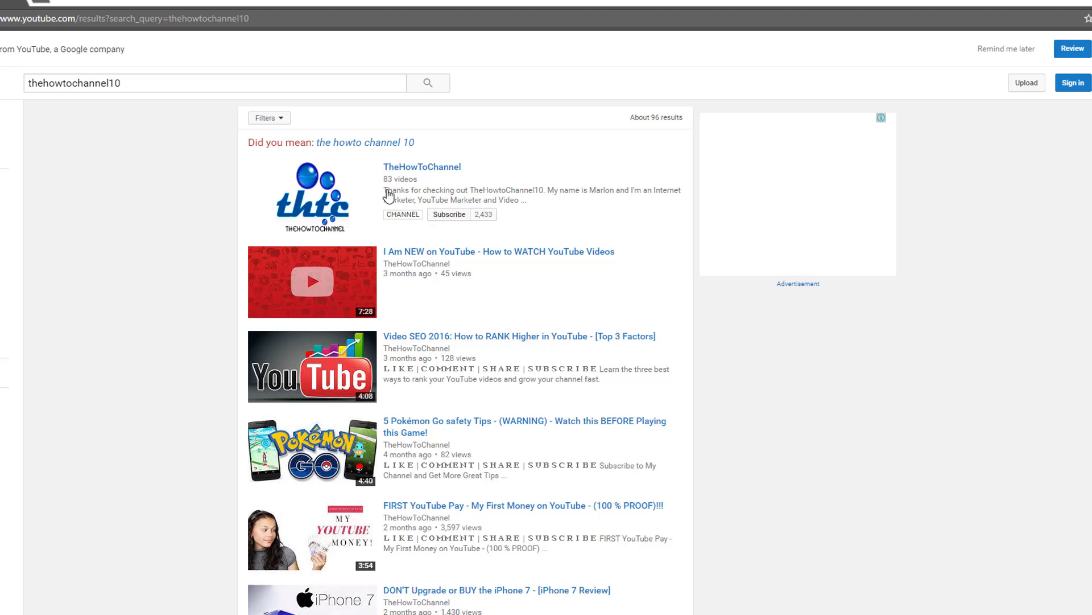
pyautogui.click(422, 166)
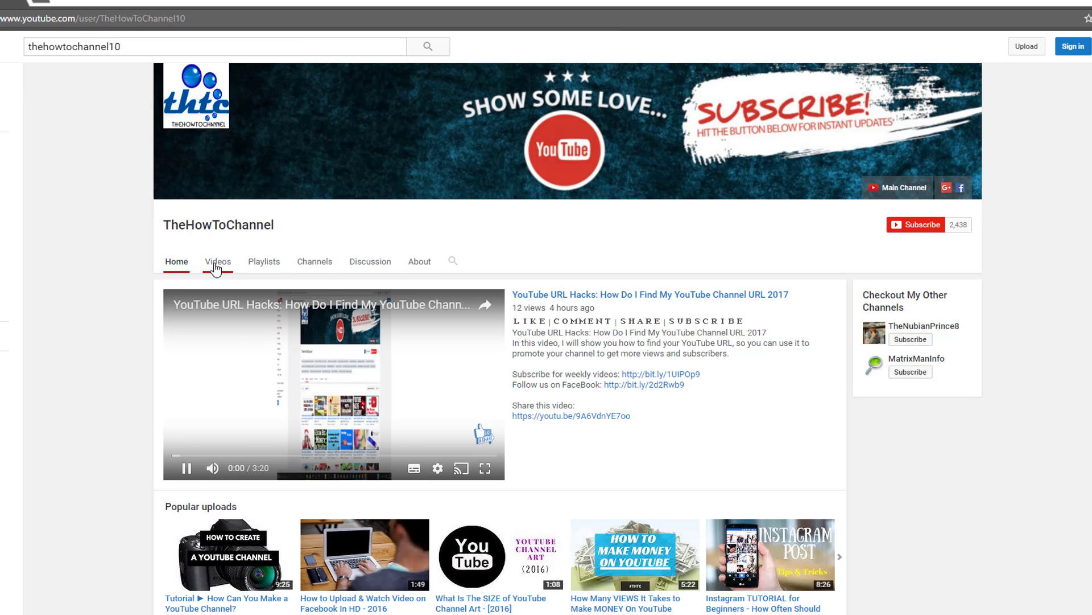
# - Open the channel's Videos tab and scroll the grid to confirm Example video - 2016 is absent
pyautogui.click(215, 267)
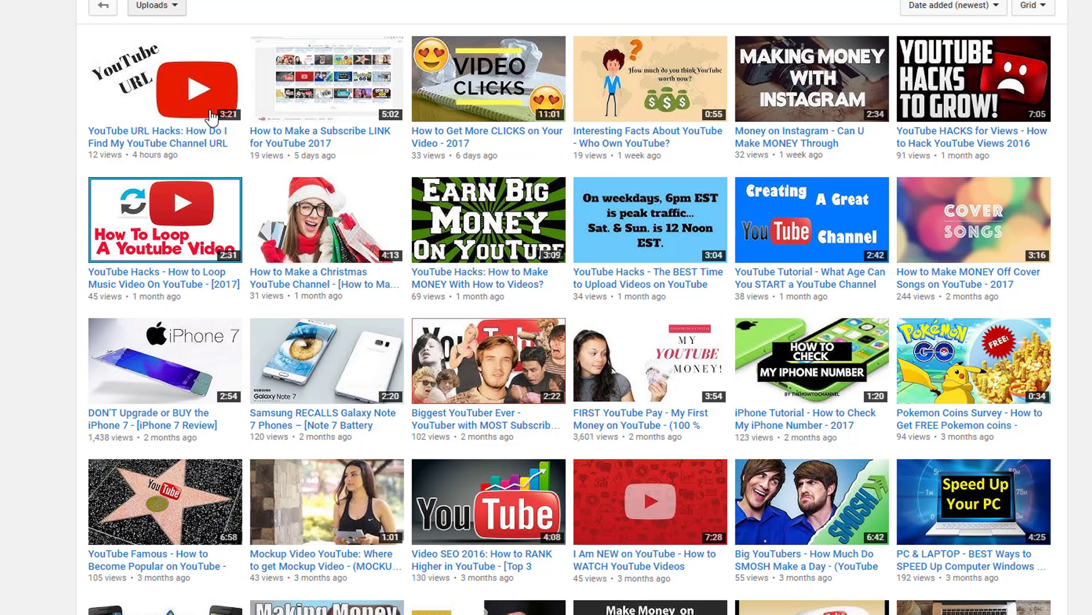
pyautogui.scroll(-2, 296, 140)
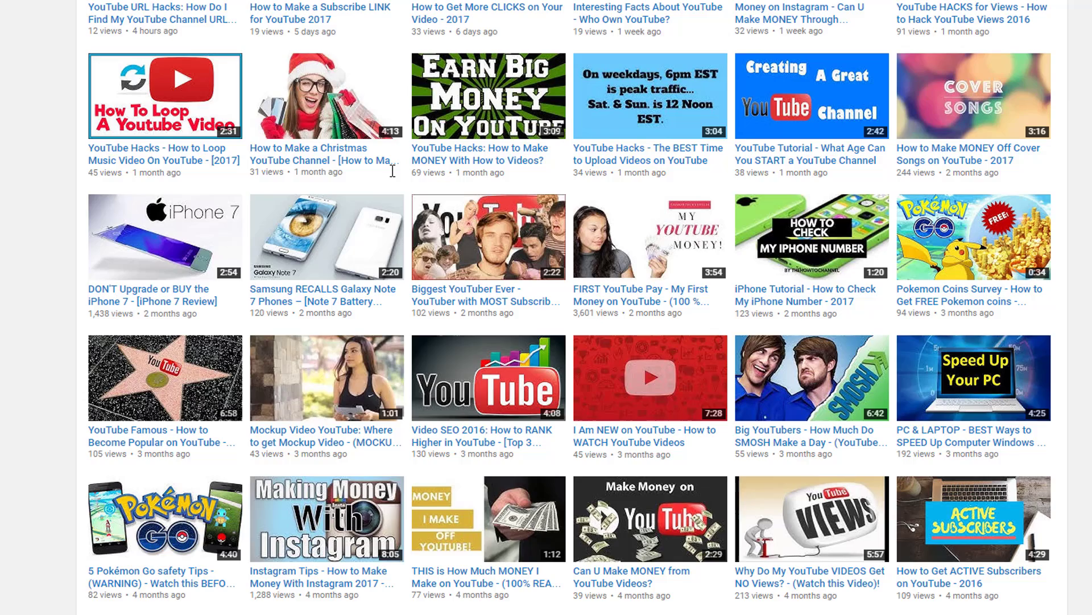
pyautogui.scroll(5, 392, 170)
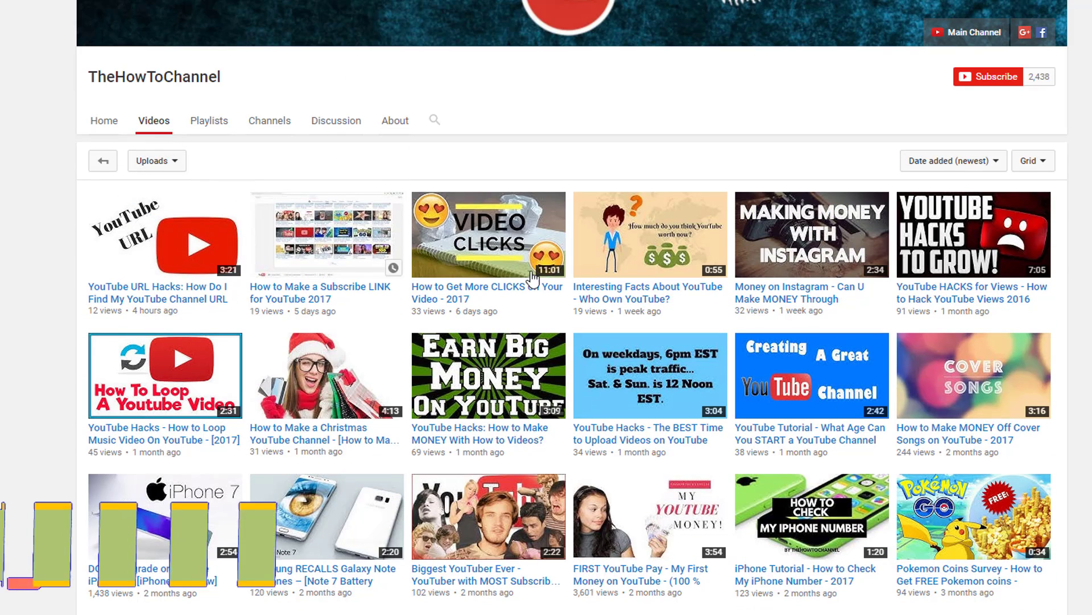
pyautogui.scroll(-4, 841, 259)
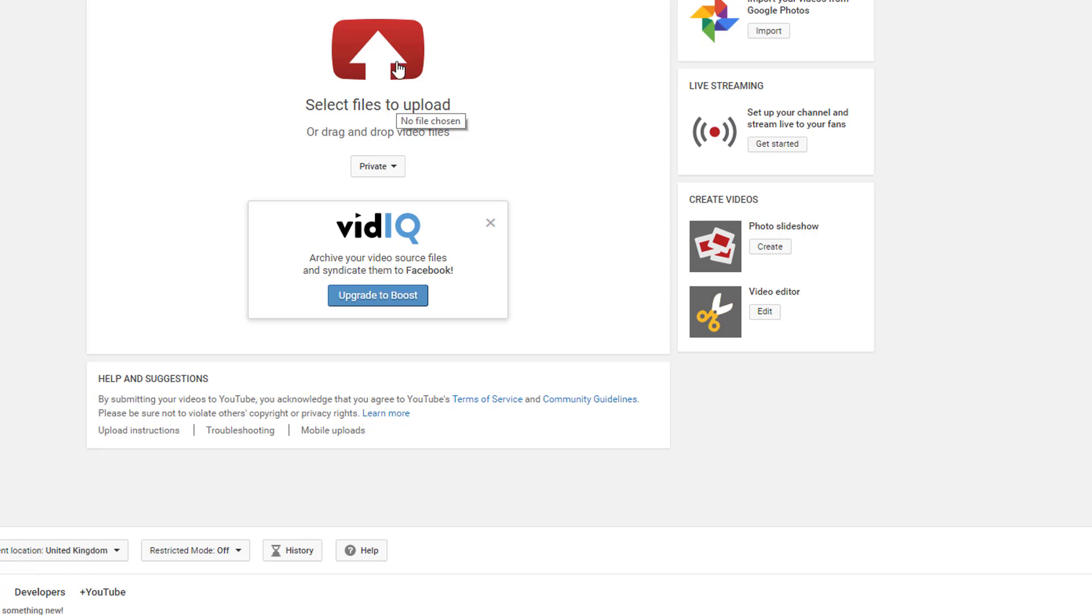
# - Reopen the upload privacy dropdown and close it with Private still selected
pyautogui.click(389, 173)
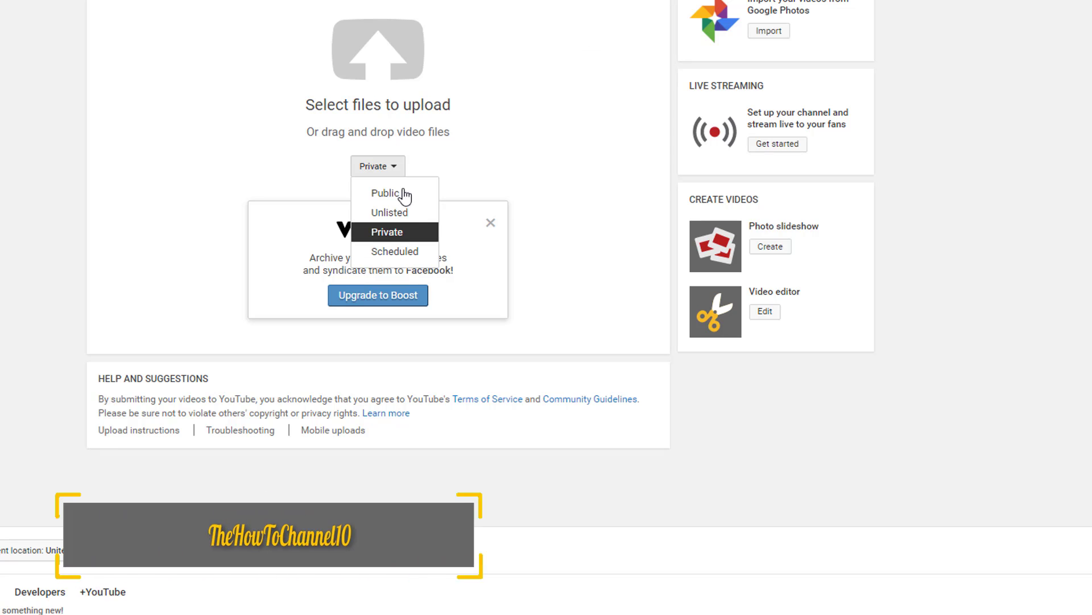
pyautogui.press('Up')
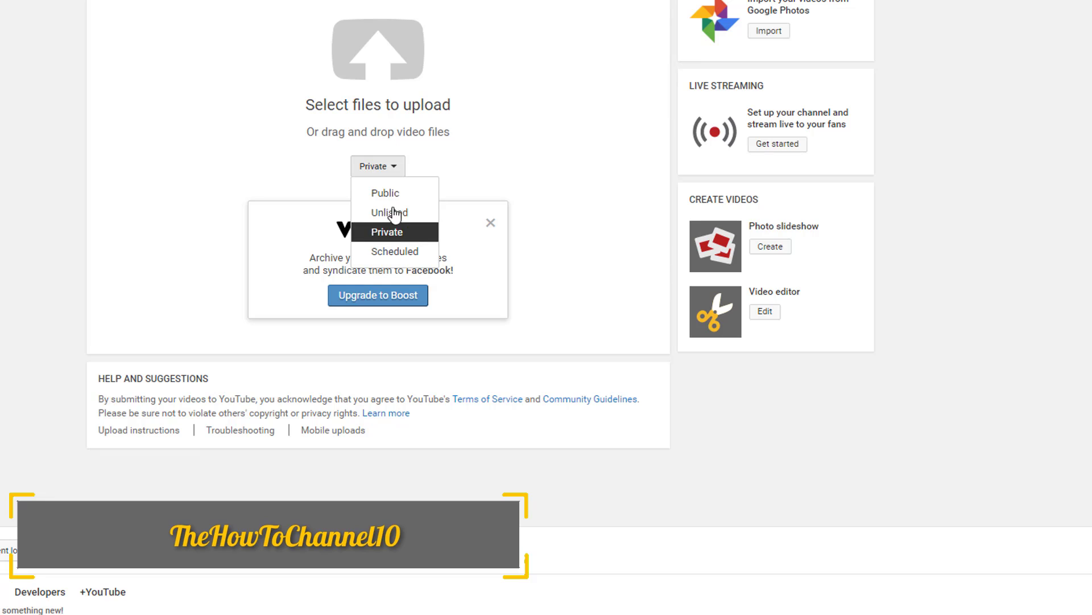
pyautogui.click(564, 20)
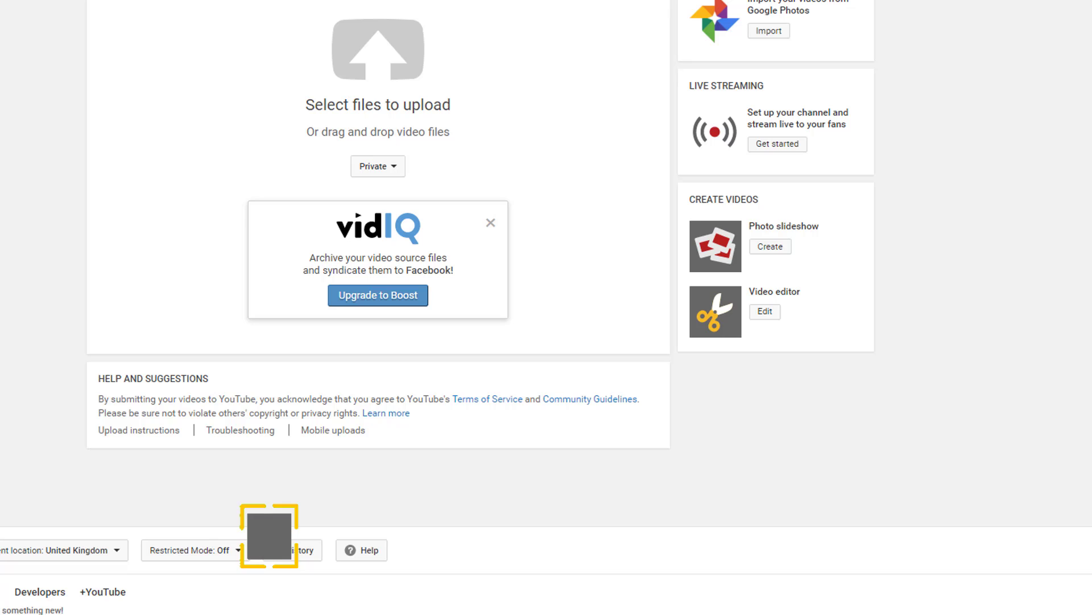